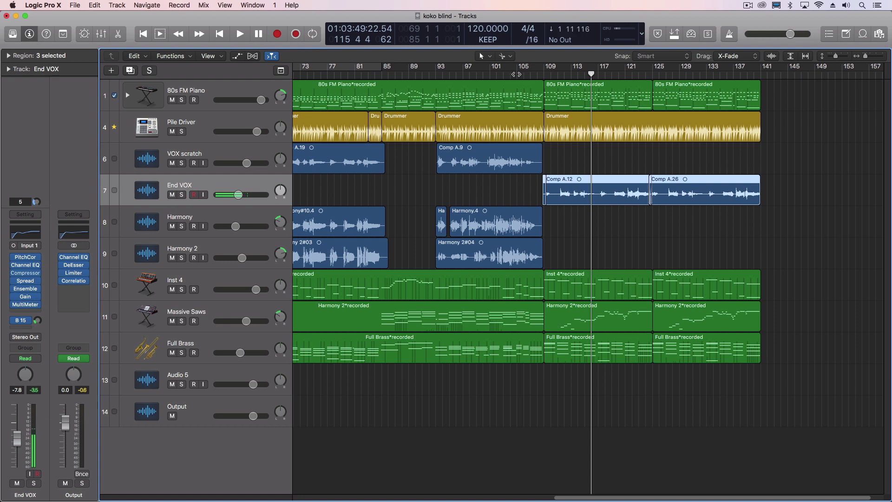
- Play the song from bar 103 through the End VOX vocal, stopping around bar 111
drag(516, 74, 509, 76)
key(space)
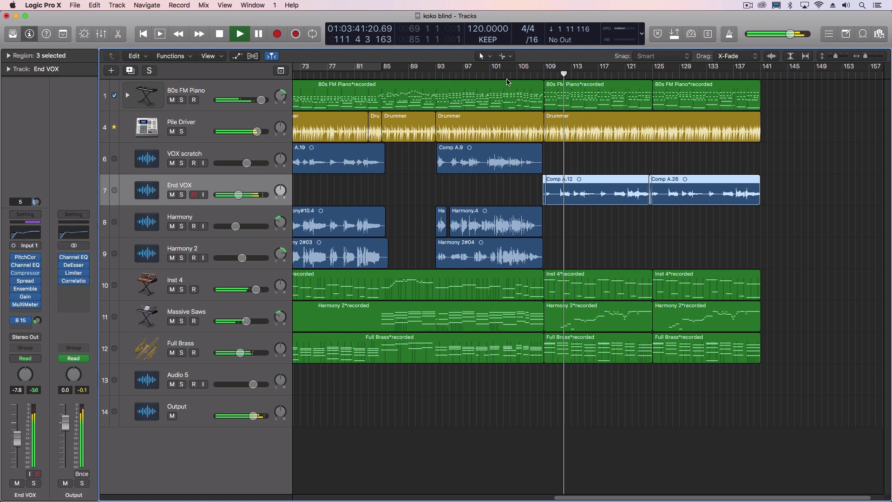
key(space)
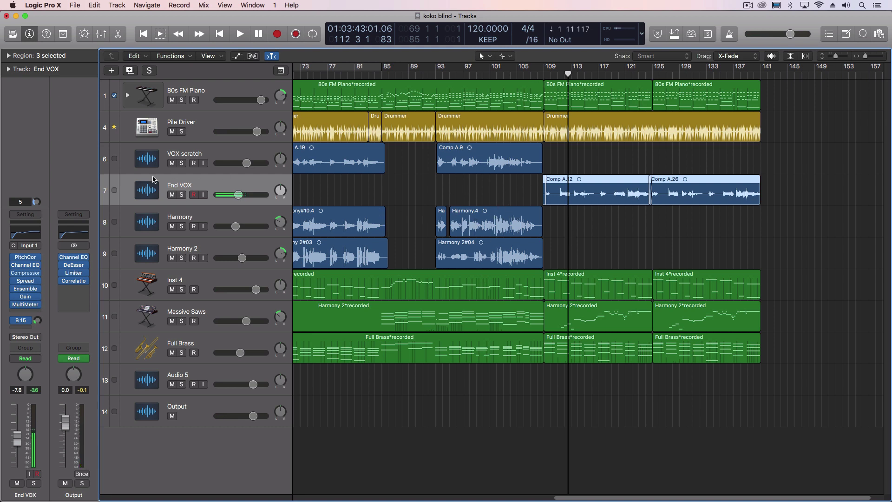
- Open the End VOX Stereo Spread and Ensemble plugin windows after briefly checking Channel EQ
mouse_move(27, 261)
click(26, 265)
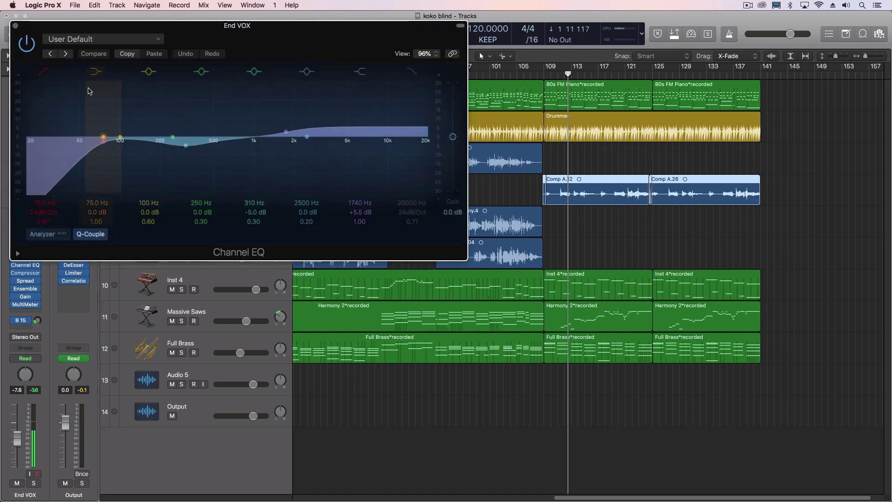
click(18, 31)
mouse_move(26, 274)
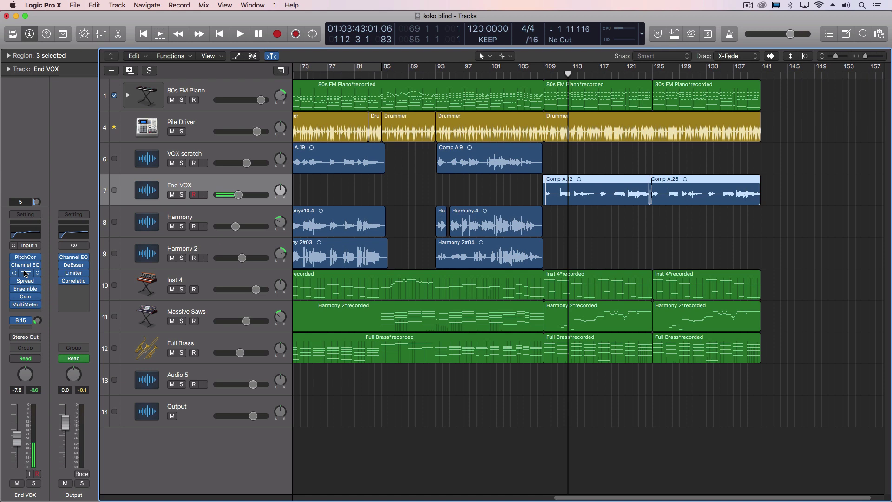
click(26, 281)
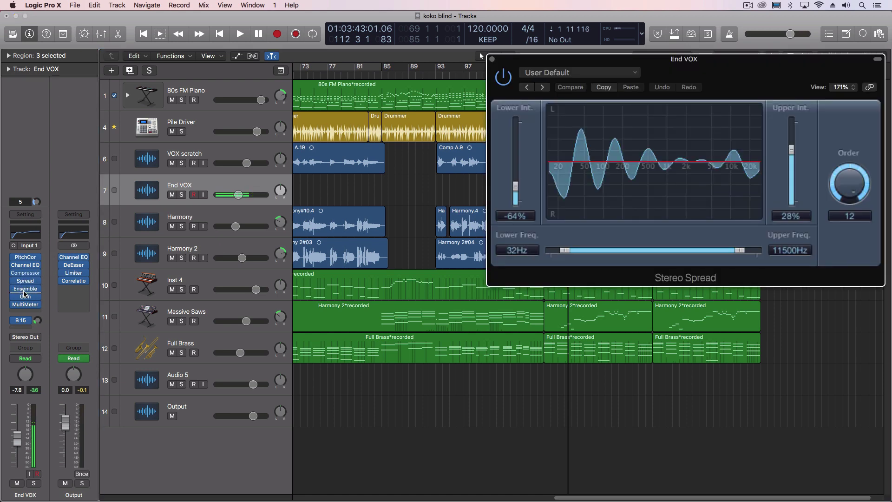
click(26, 289)
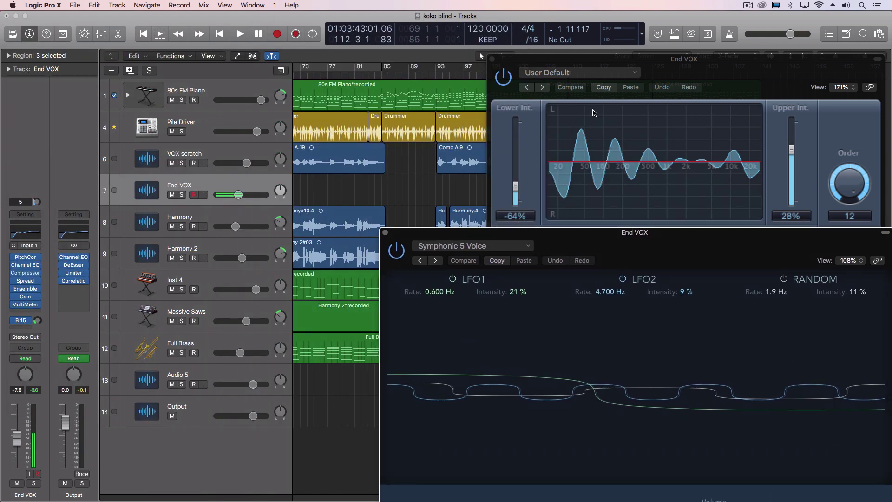
- Arrange the Stereo Spread and Ensemble windows so both plugins are visible
drag(667, 68, 641, 29)
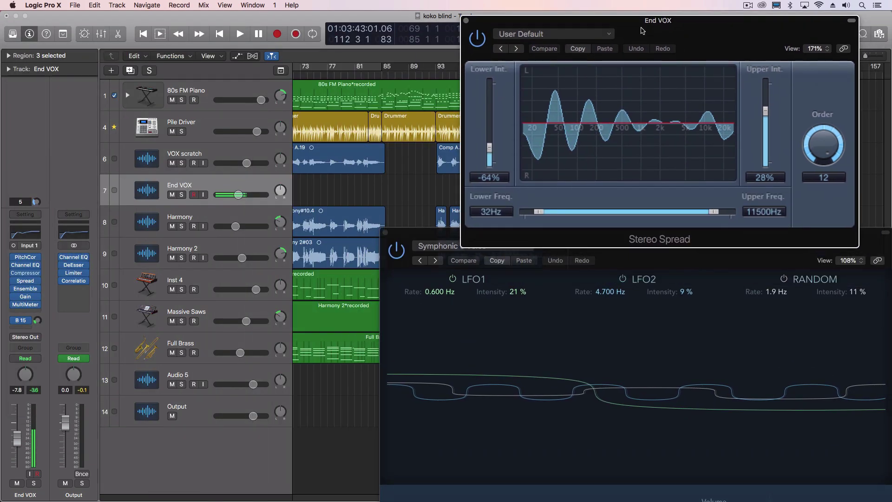
drag(697, 267, 687, 144)
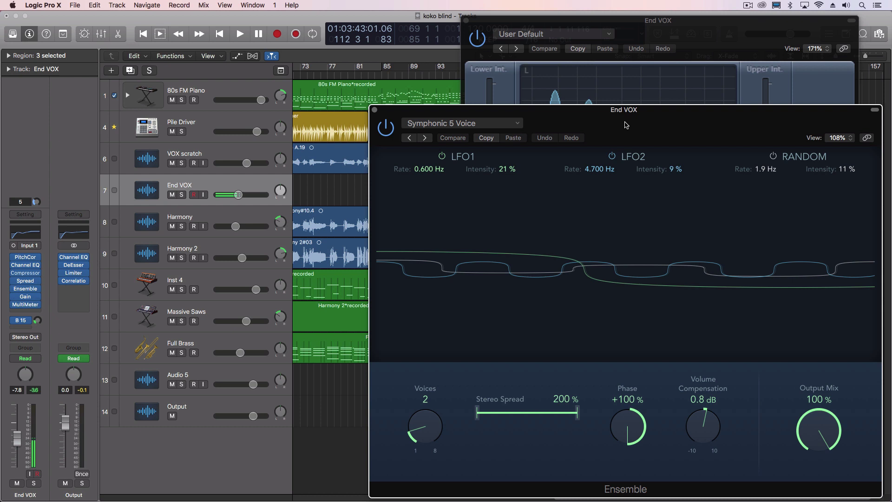
drag(626, 125, 623, 120)
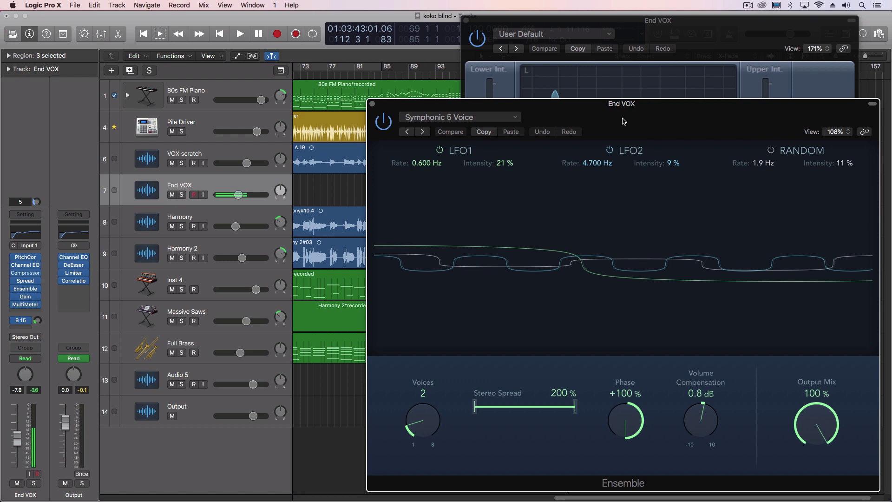
drag(623, 121, 616, 281)
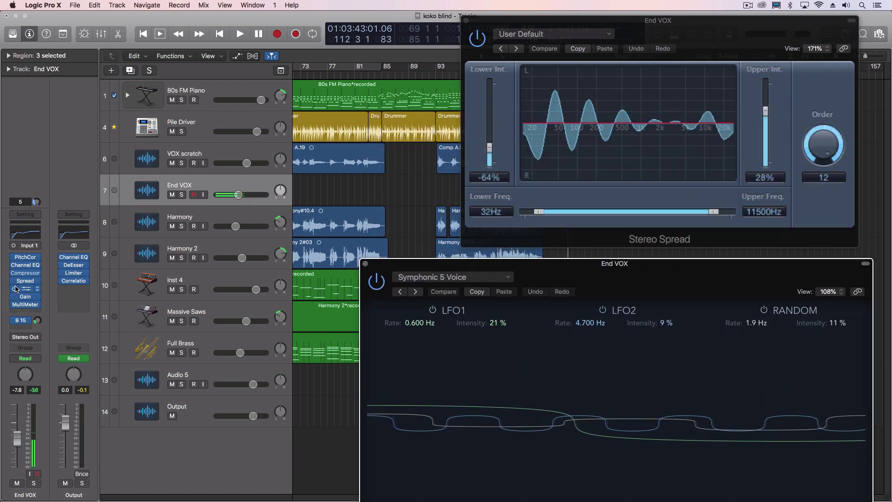
mouse_move(16, 296)
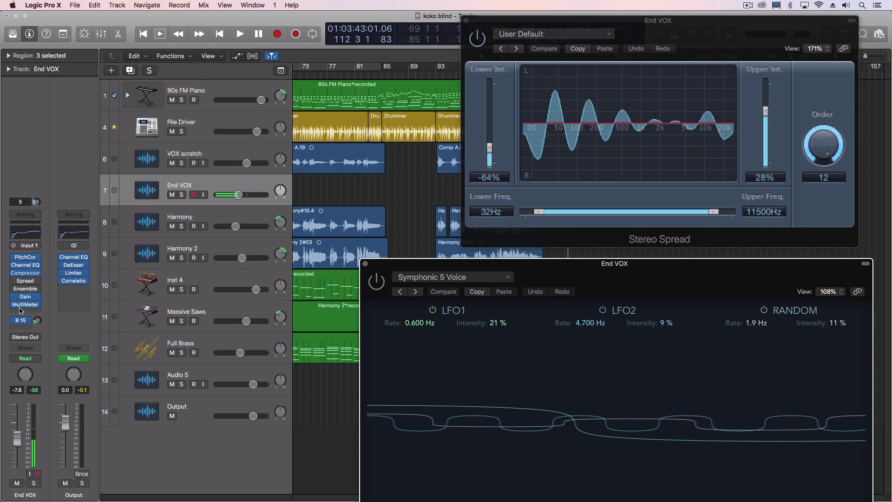
- Open the End VOX MultiMeter, move and shrink its window, and briefly play to watch it
click(23, 306)
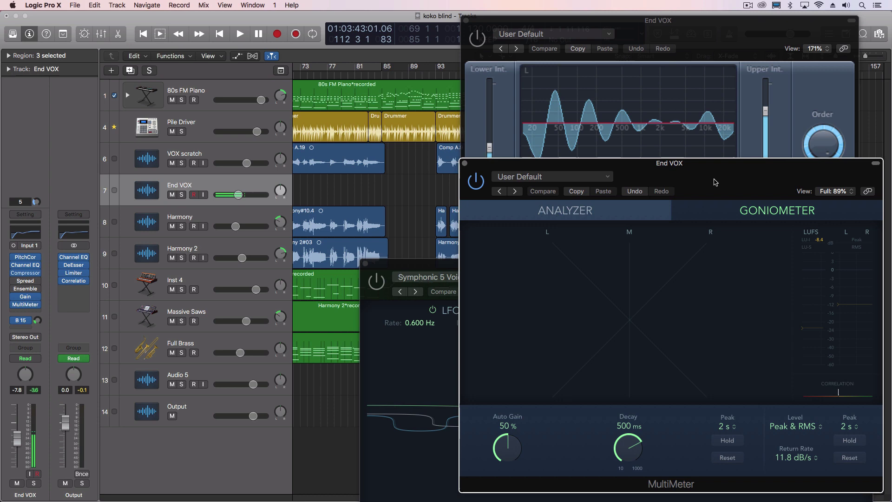
drag(736, 183, 313, 37)
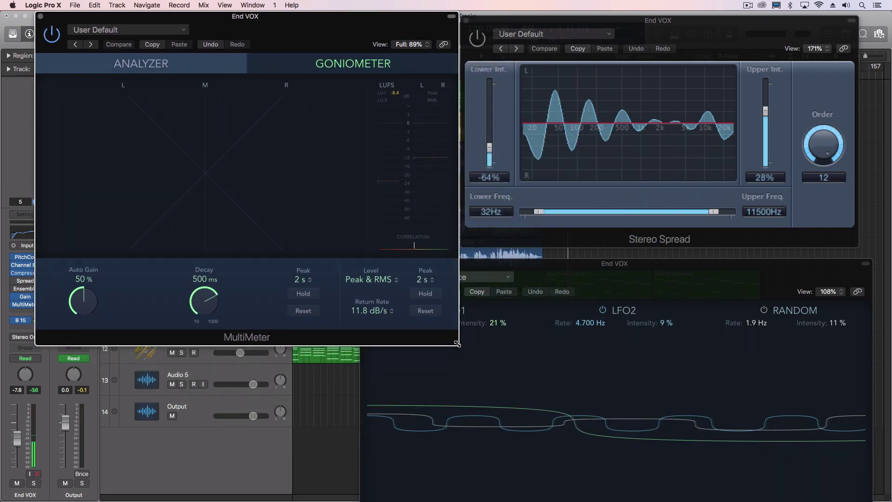
drag(453, 345, 375, 291)
drag(273, 29, 297, 29)
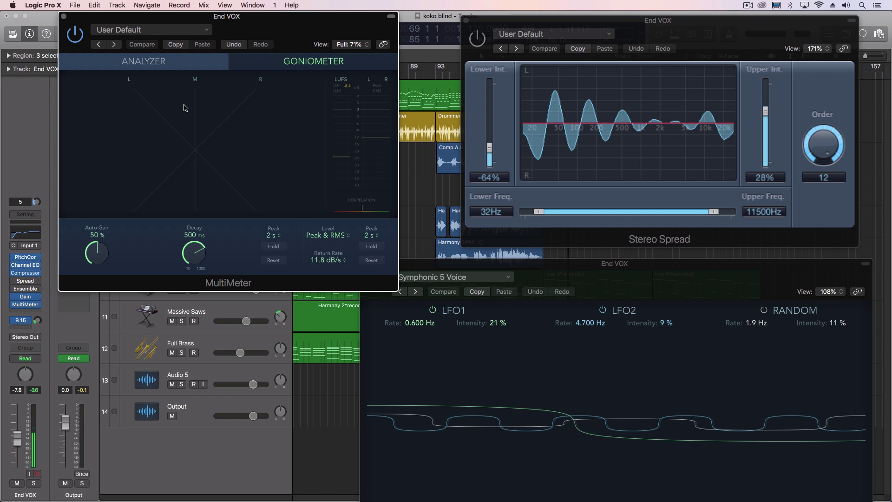
key(space)
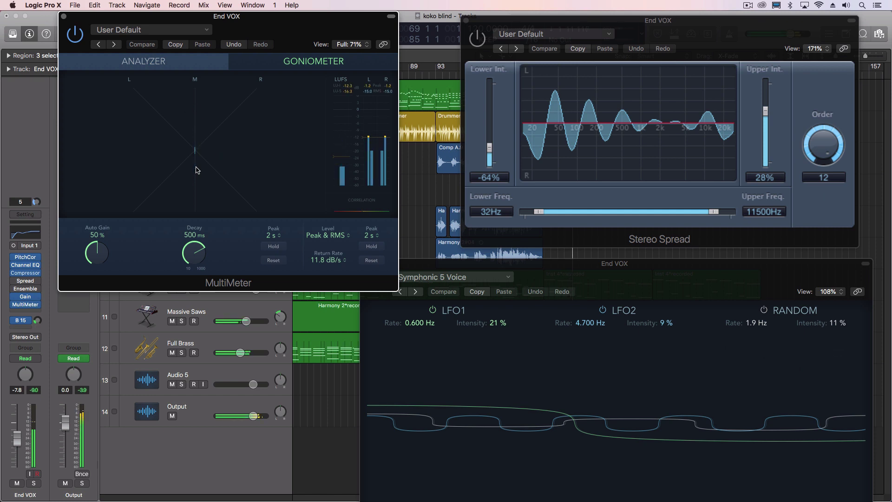
key(space)
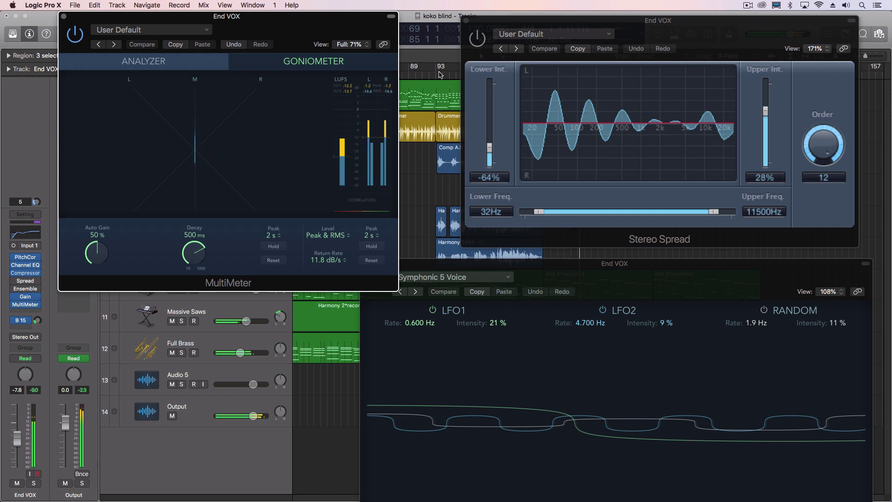
- Set a cycle range from bar 109 to 117 and play it looped
click(439, 65)
drag(507, 21, 676, 51)
drag(547, 71, 604, 71)
drag(671, 53, 467, 23)
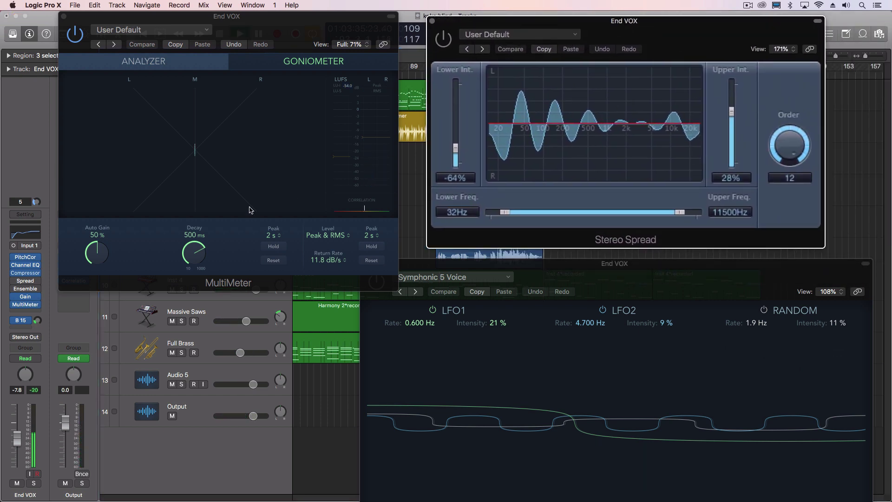
key(space)
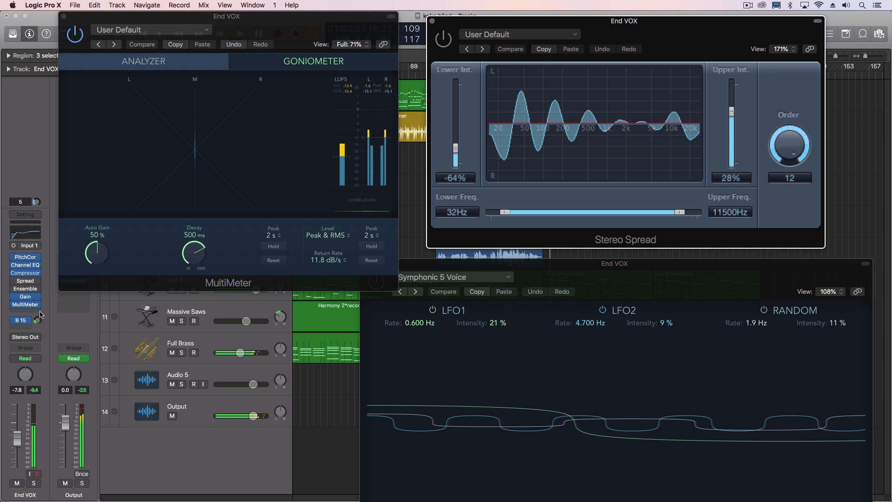
mouse_move(28, 282)
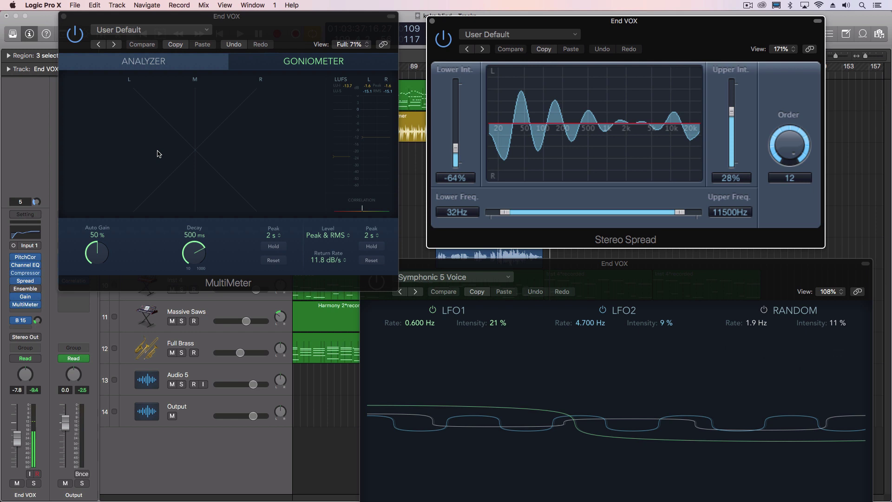
key(space)
click(362, 211)
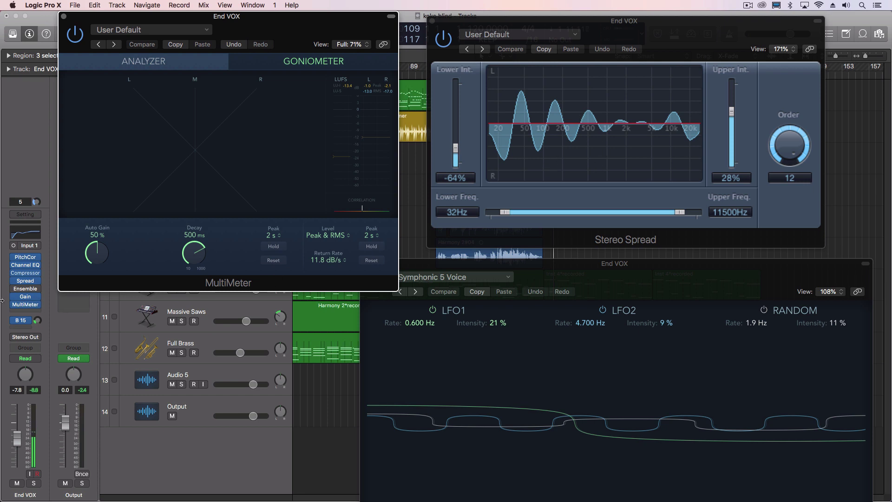
- Open the End VOX Gain plugin, move its window aside, and turn Mono on
mouse_move(13, 290)
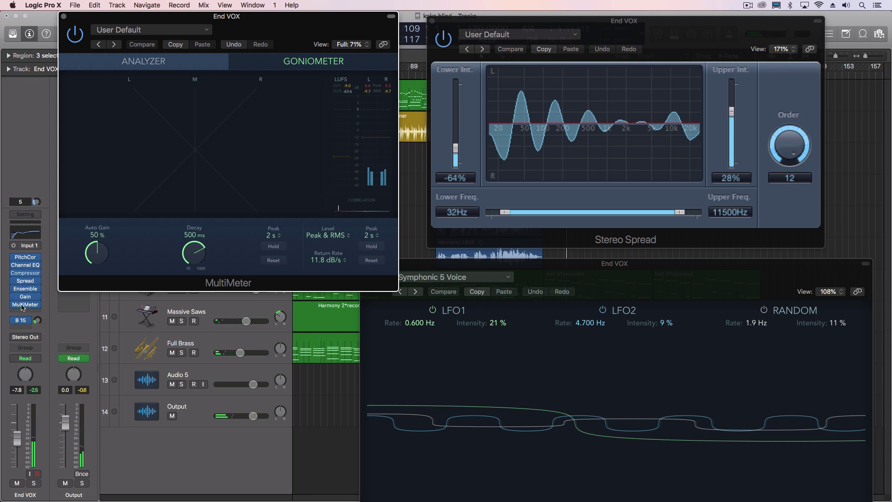
click(26, 298)
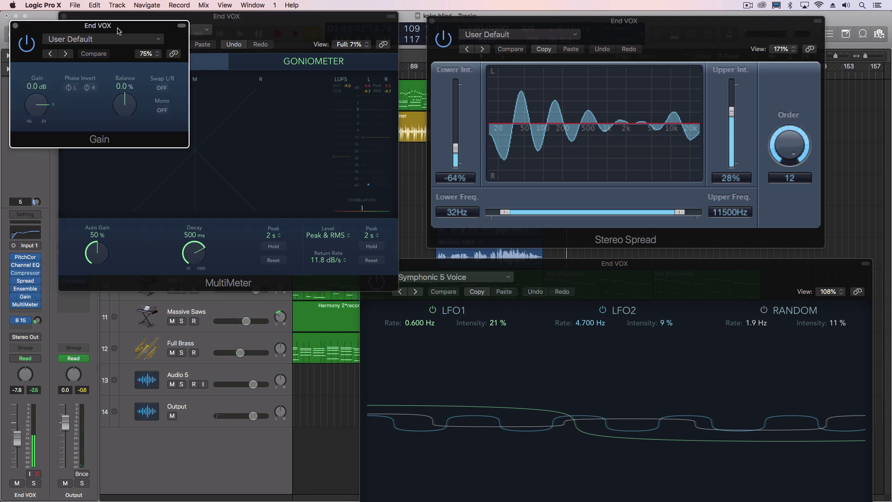
drag(117, 31, 711, 141)
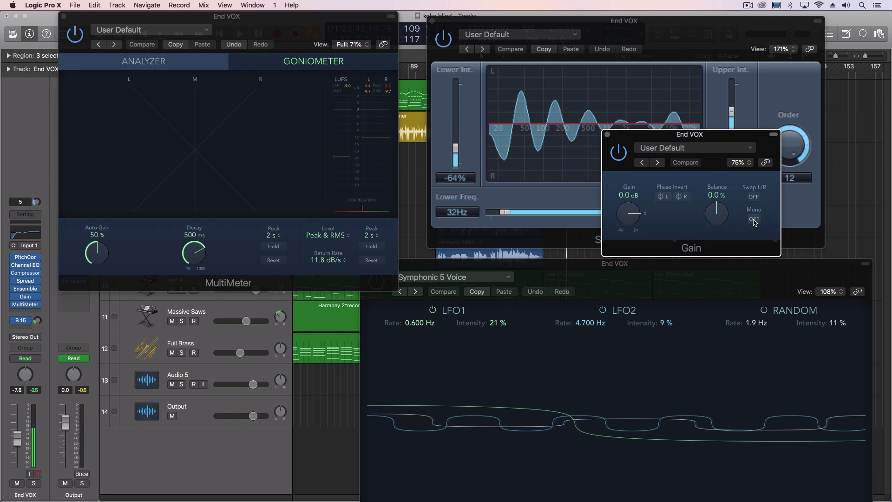
click(754, 220)
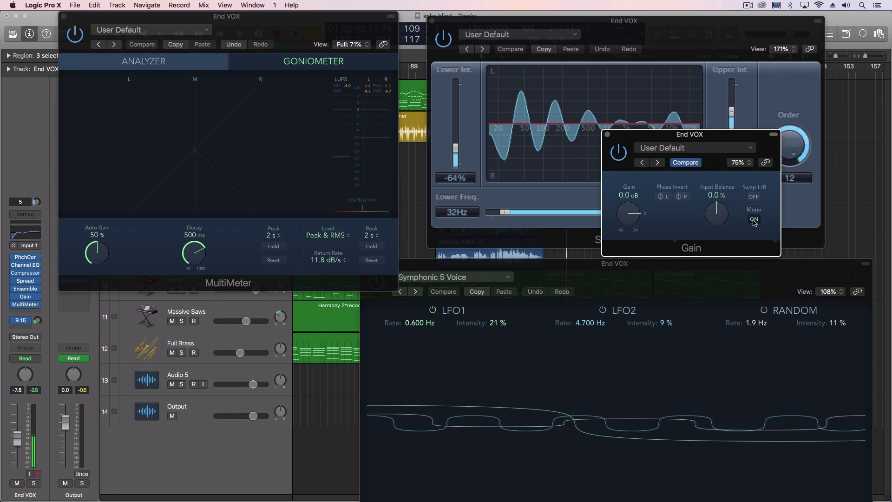
- Play with End VOX soloed, toggling Gain's Mono to compare stereo and mono images
key(space)
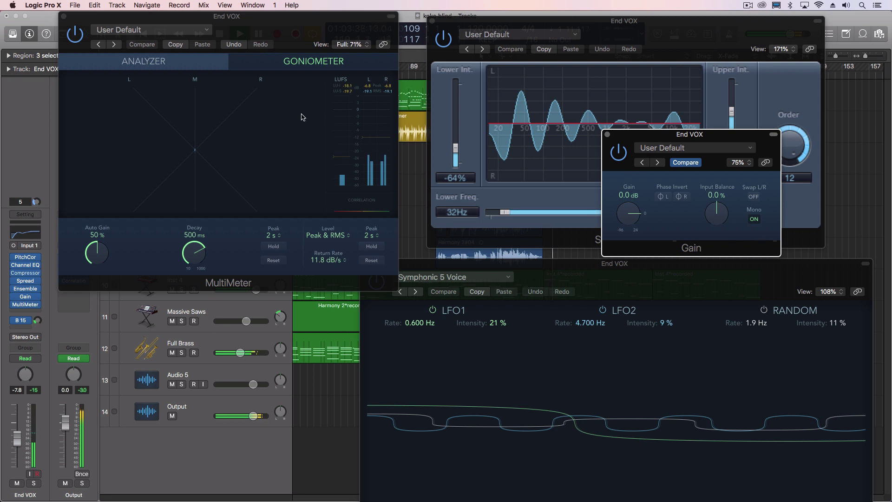
click(35, 484)
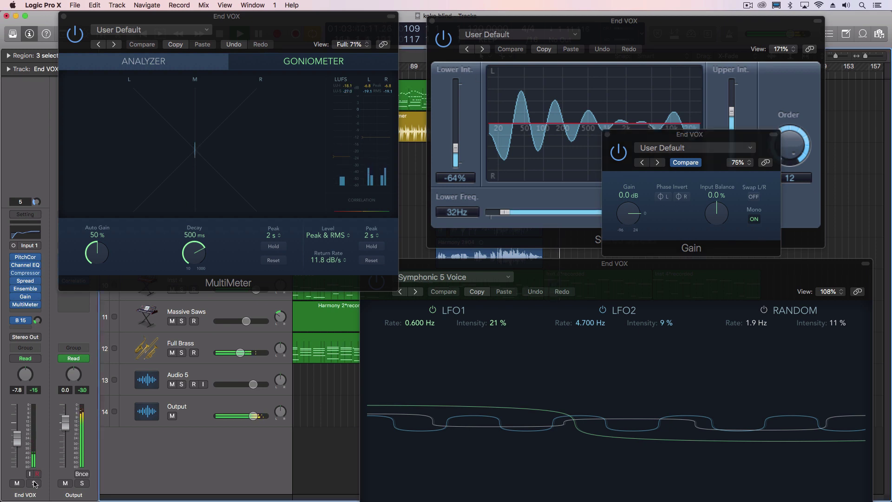
click(35, 483)
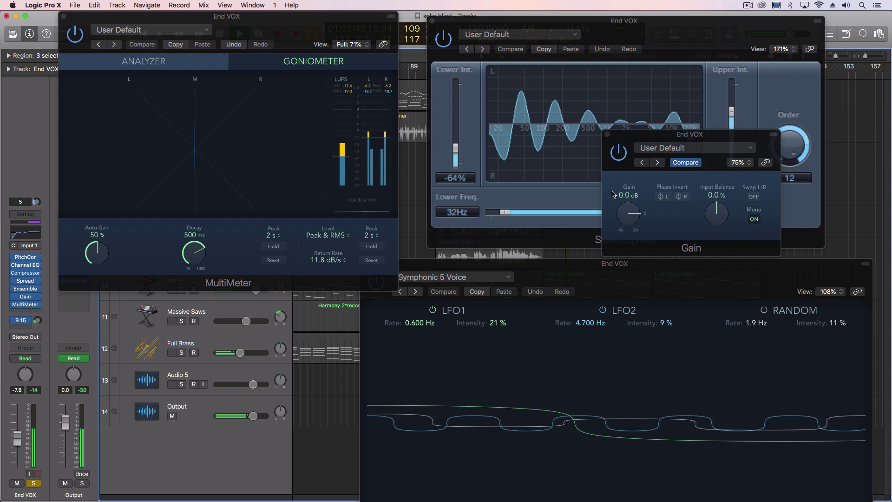
click(753, 219)
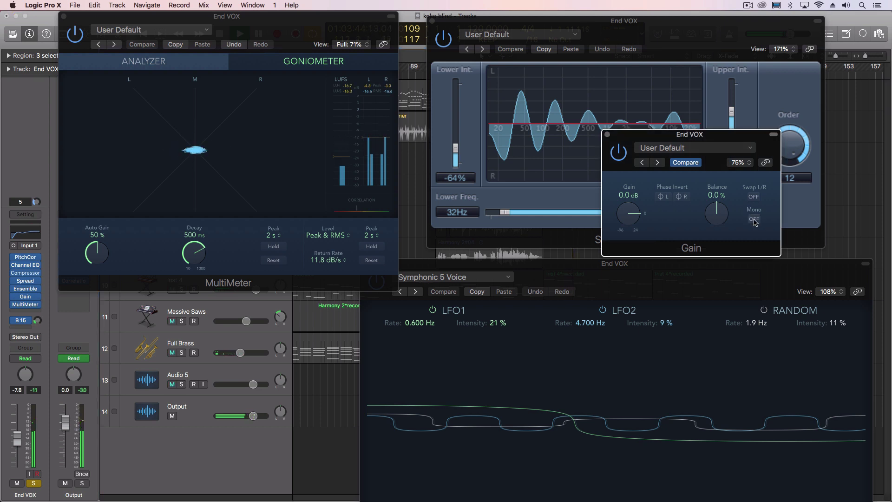
click(754, 220)
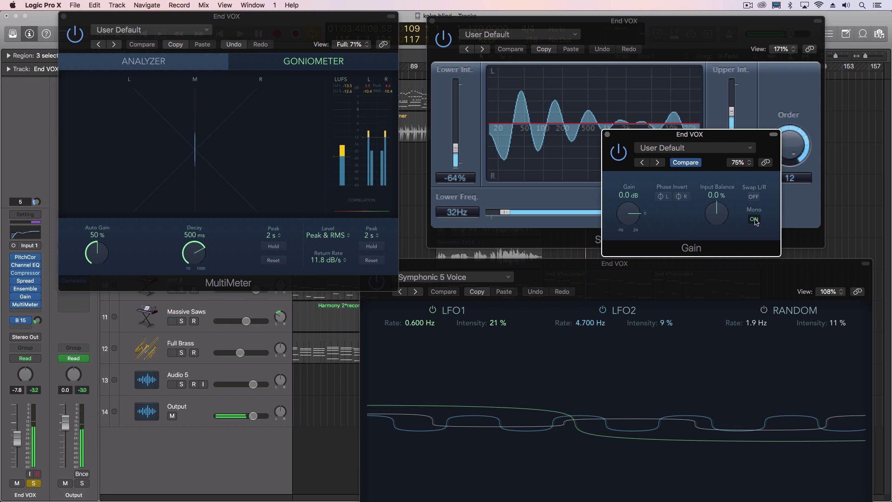
click(754, 219)
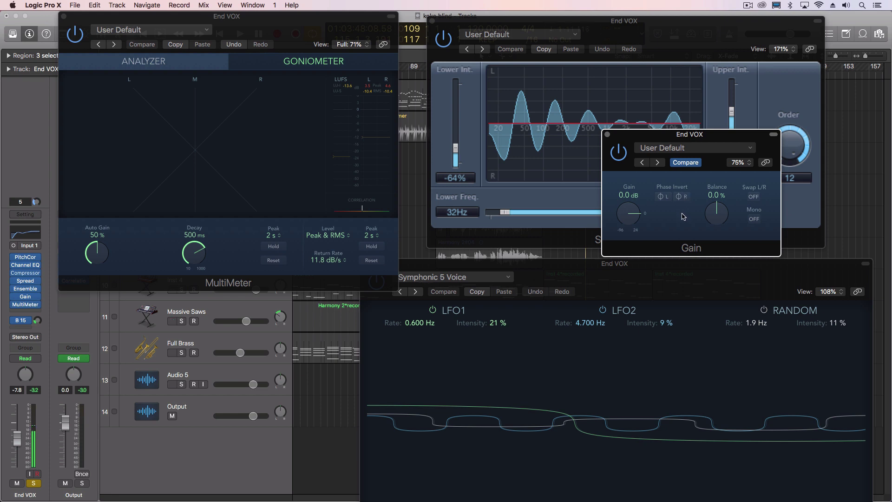
- Invert the right channel's phase in the Gain plugin and play the vocal to hear it
click(683, 198)
key(space)
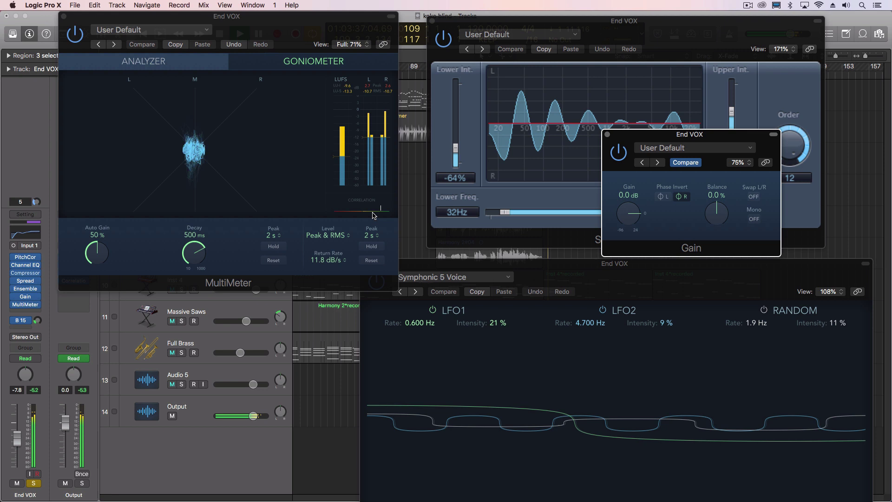
key(space)
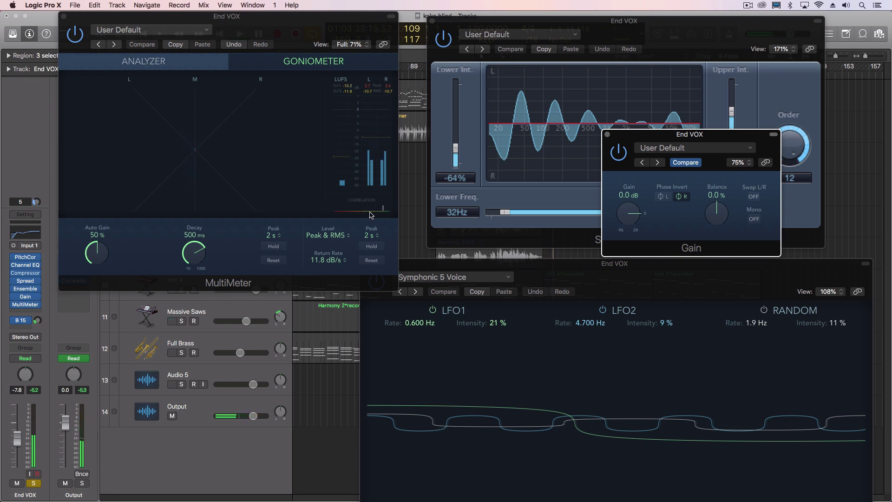
key(space)
click(683, 197)
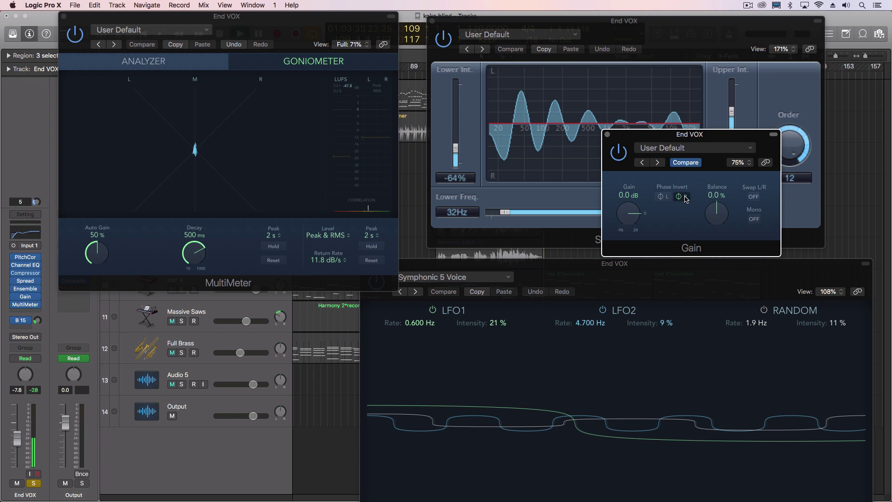
- Sum to mono and toggle Phase Invert R to check cancellation on the goniometer
click(755, 220)
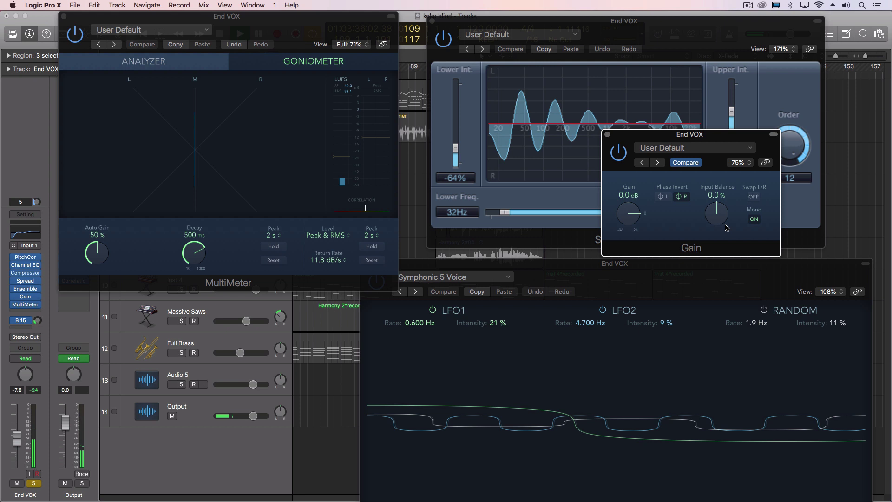
click(679, 198)
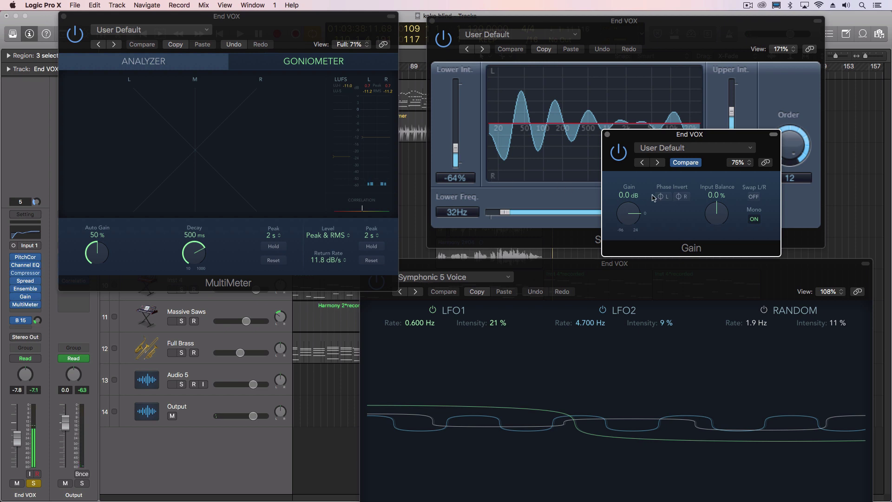
click(682, 198)
- Close the Gain window, unsolo End VOX, and resume playback
click(607, 135)
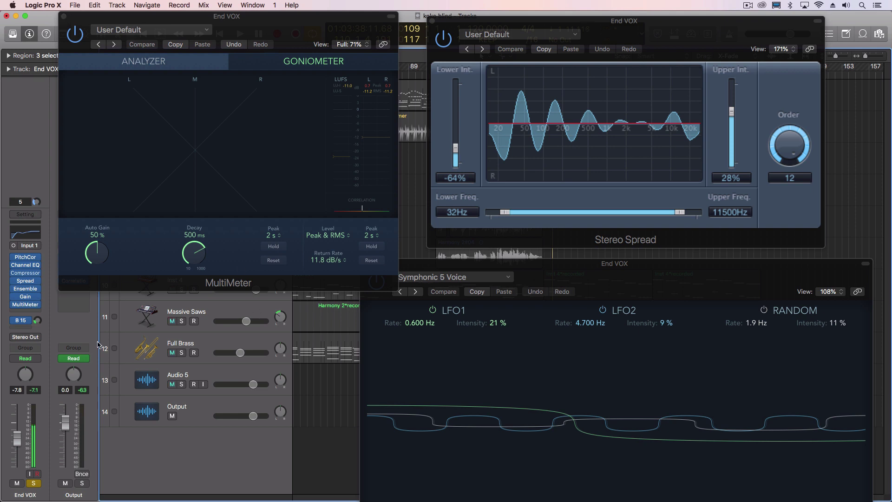
click(32, 484)
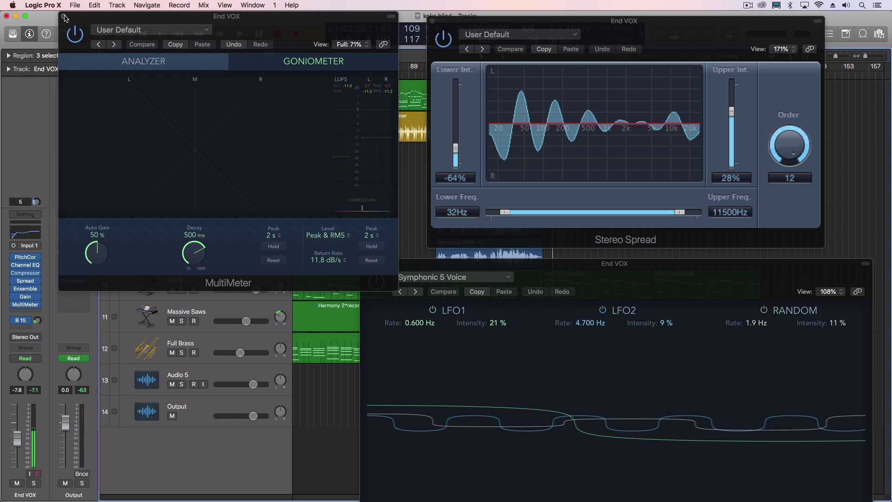
key(space)
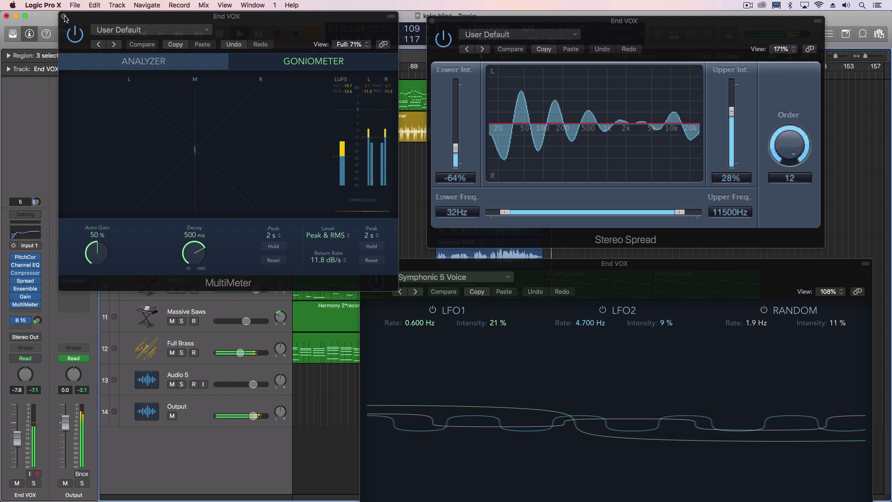
- Turn off the Gain plugin's Mono, then close the Gain and MultiMeter windows
click(25, 296)
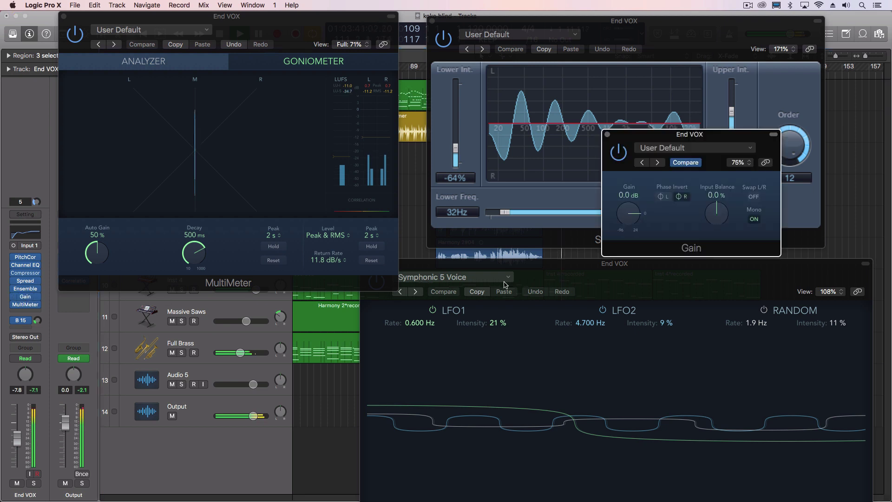
click(753, 219)
click(607, 134)
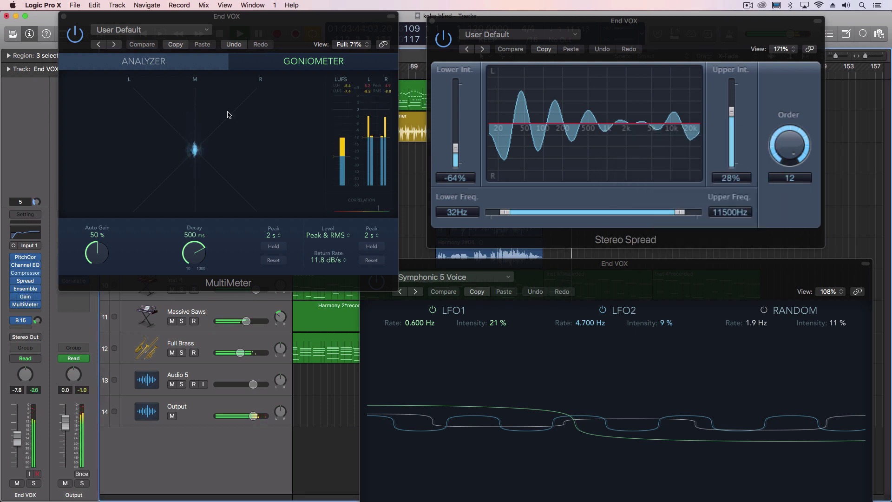
click(63, 17)
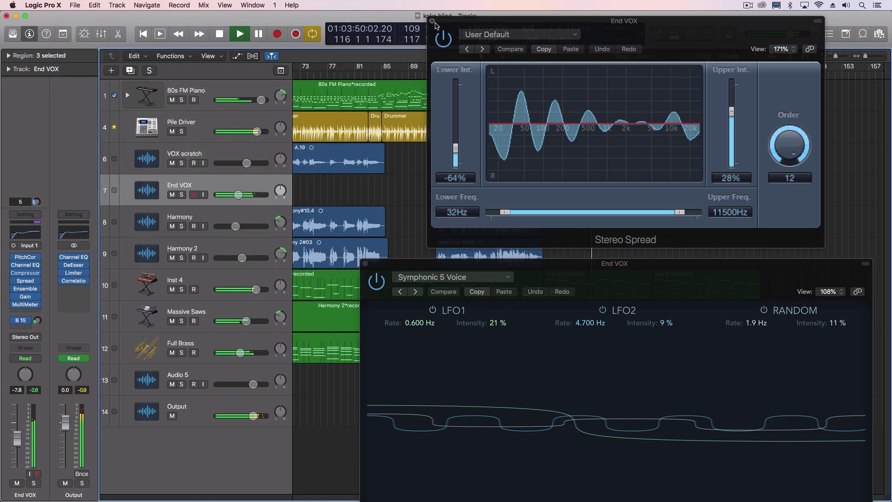